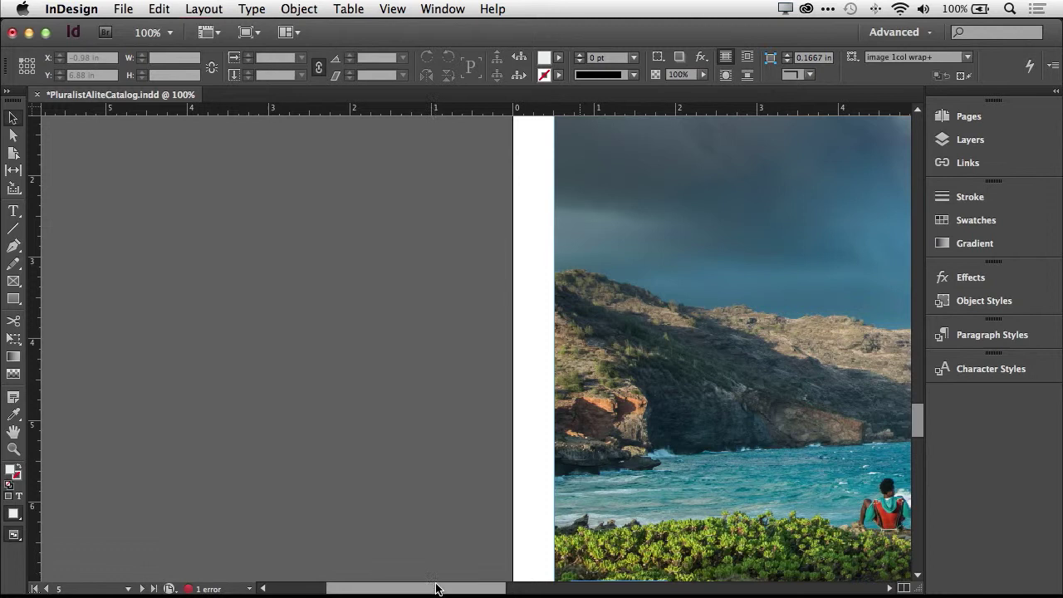
Step: Draw an empty 3.62 × 3.62 in rectangle frame on the pasteboard left of the page
left_click_drag(437, 586, 402, 588)
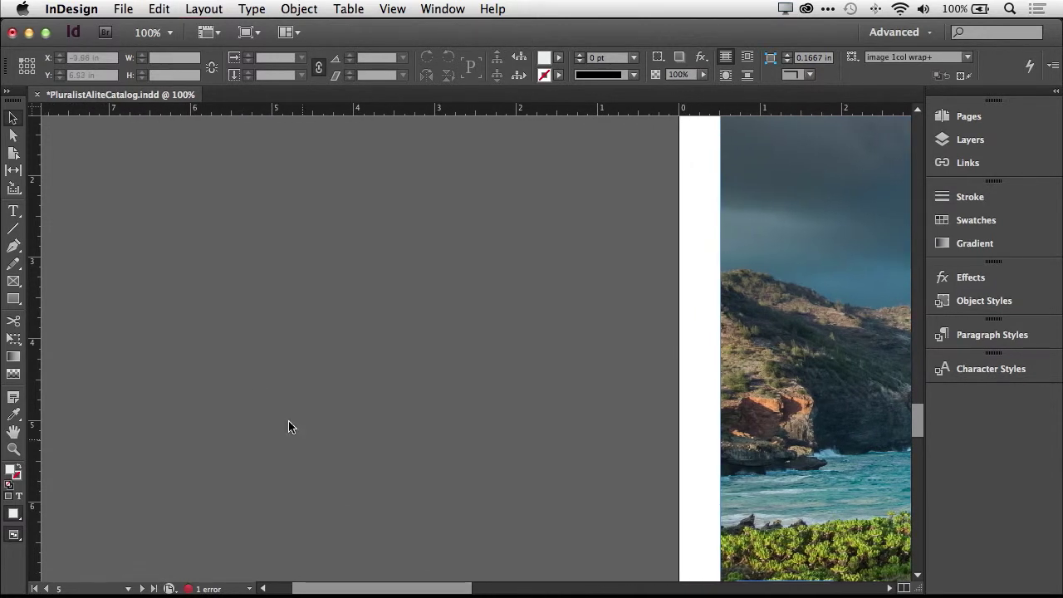
left_click(13, 281)
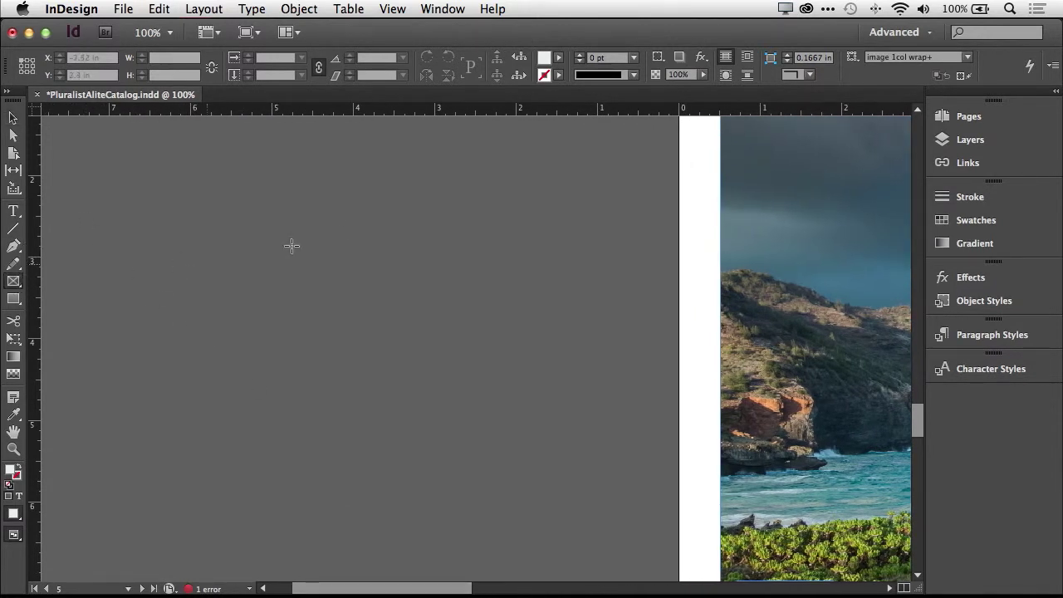
left_click_drag(310, 205, 593, 482)
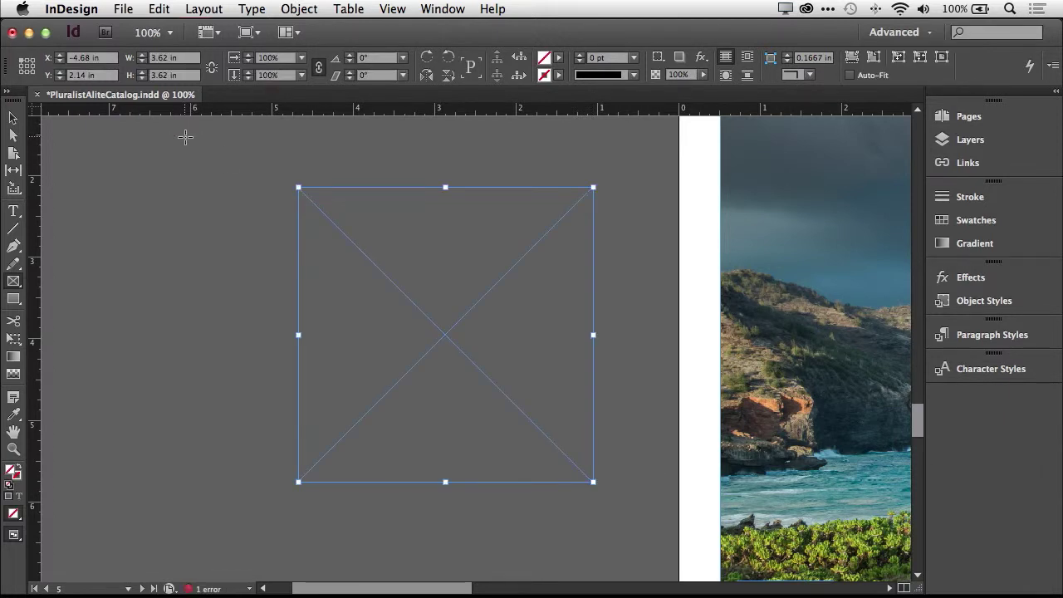
Step: Open the Generate QR Code dialog for the empty square frame from its context menu
left_click(299, 9)
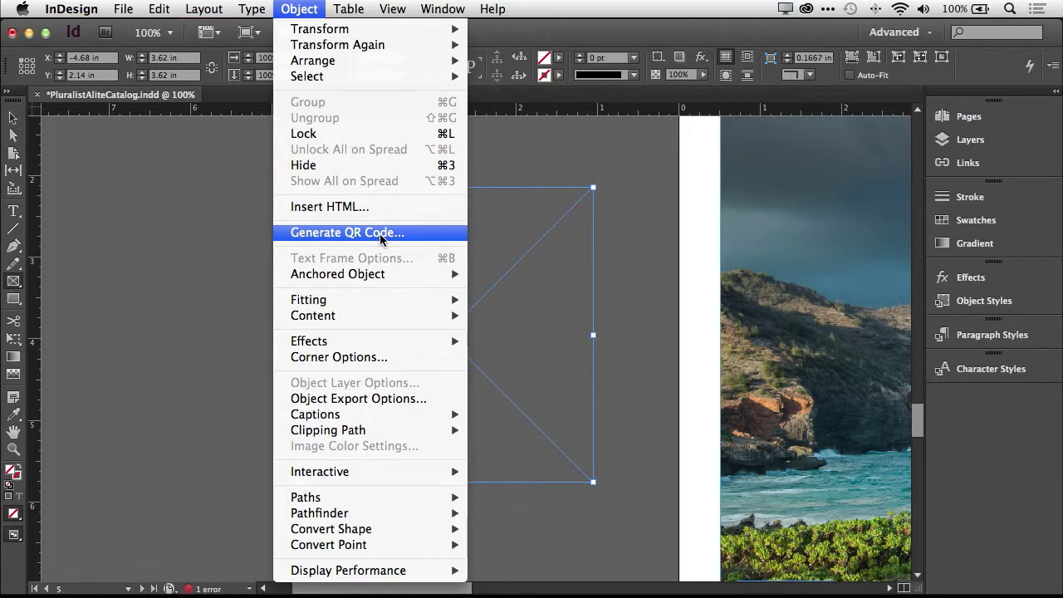
left_click(299, 10)
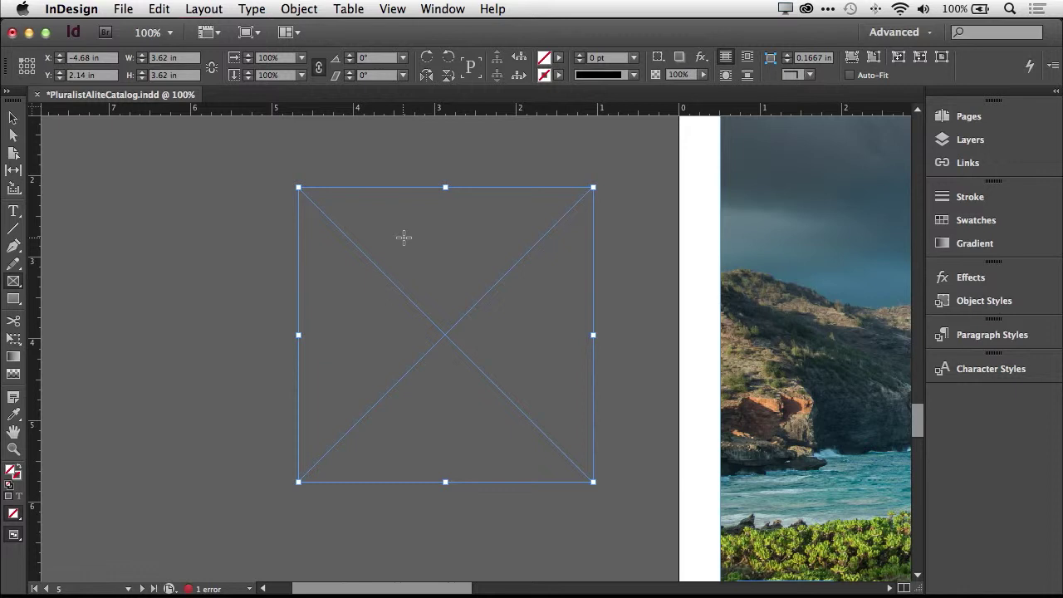
right_click(404, 237)
mouse_move(439, 313)
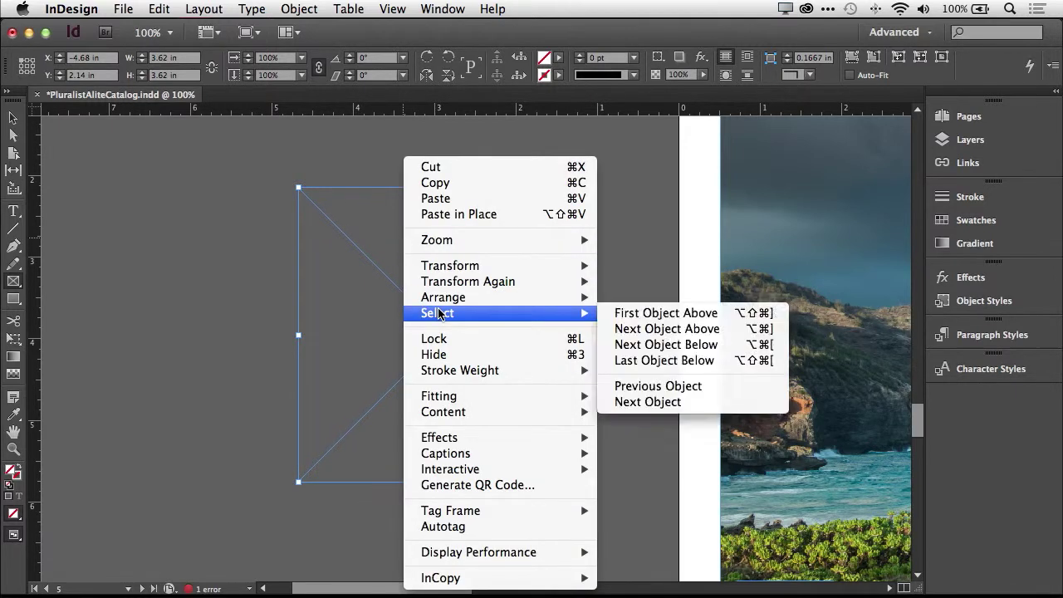
left_click(503, 485)
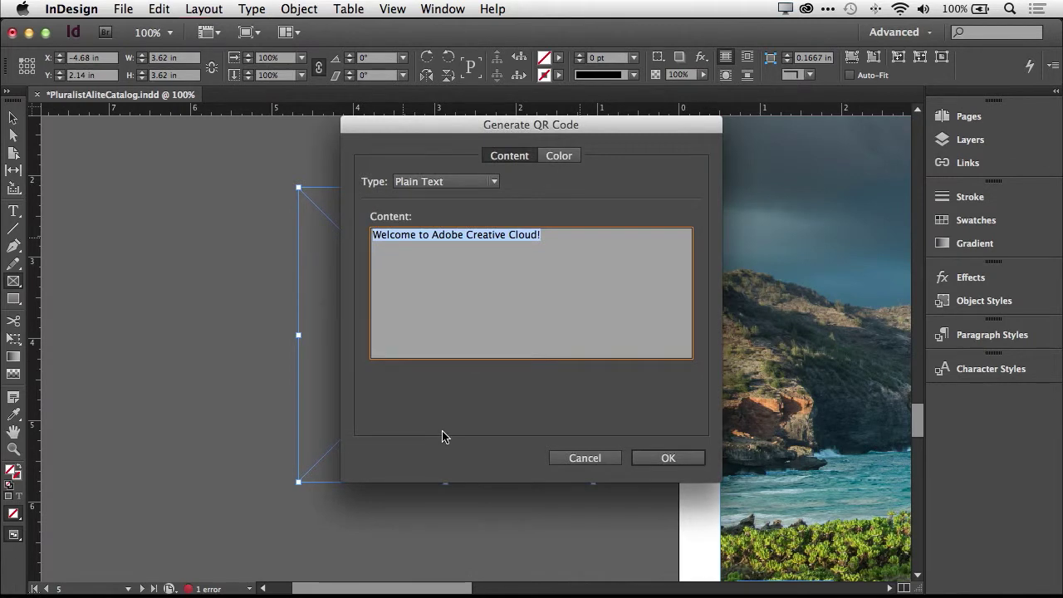
Step: Try the Web Hyperlink and Plain Text QR types, then settle on Text Message
left_click(462, 183)
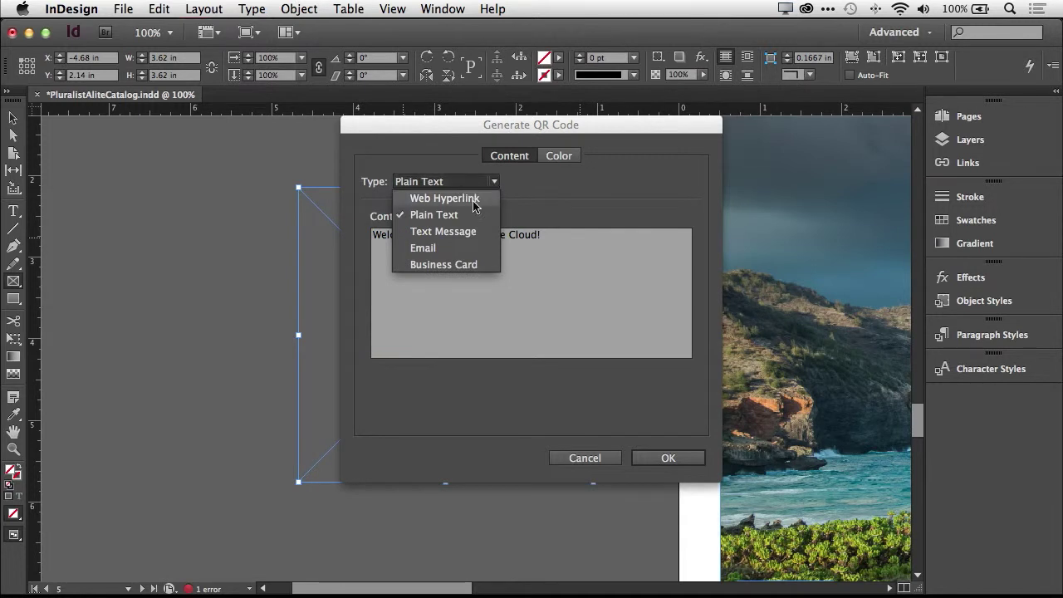
left_click(476, 199)
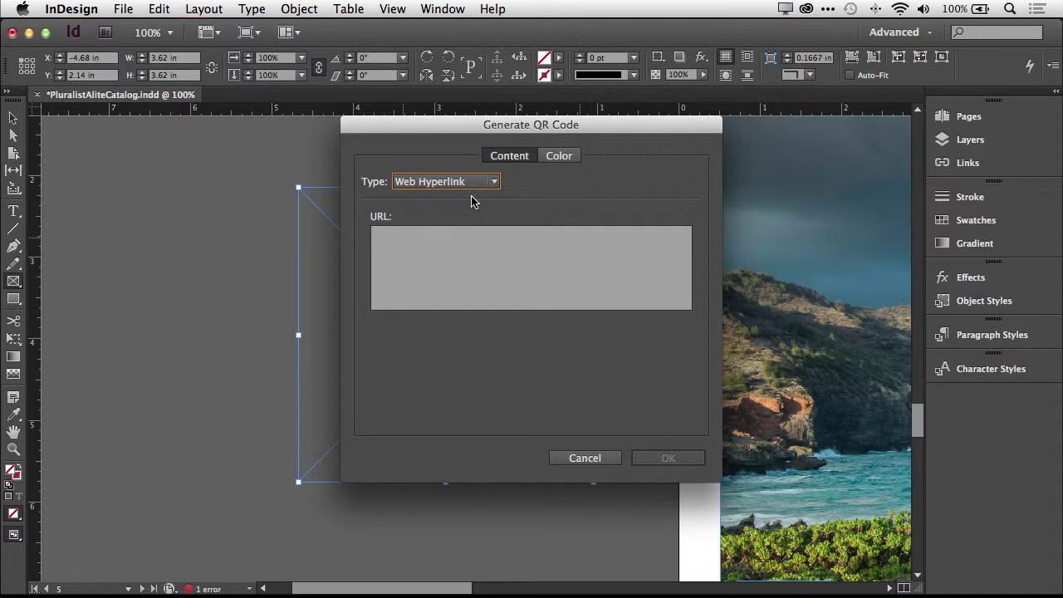
left_click(471, 183)
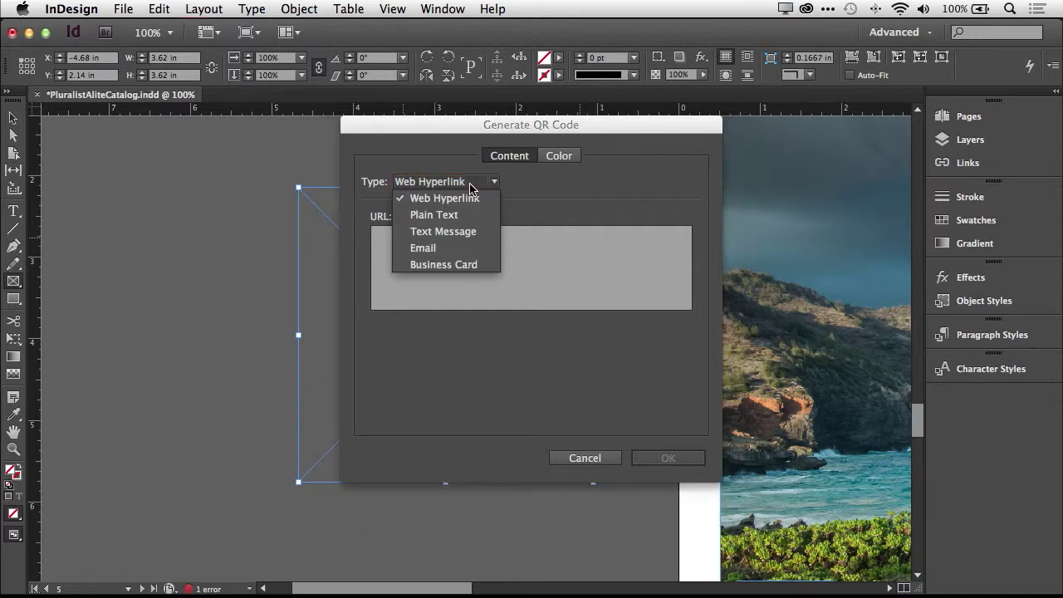
left_click(465, 214)
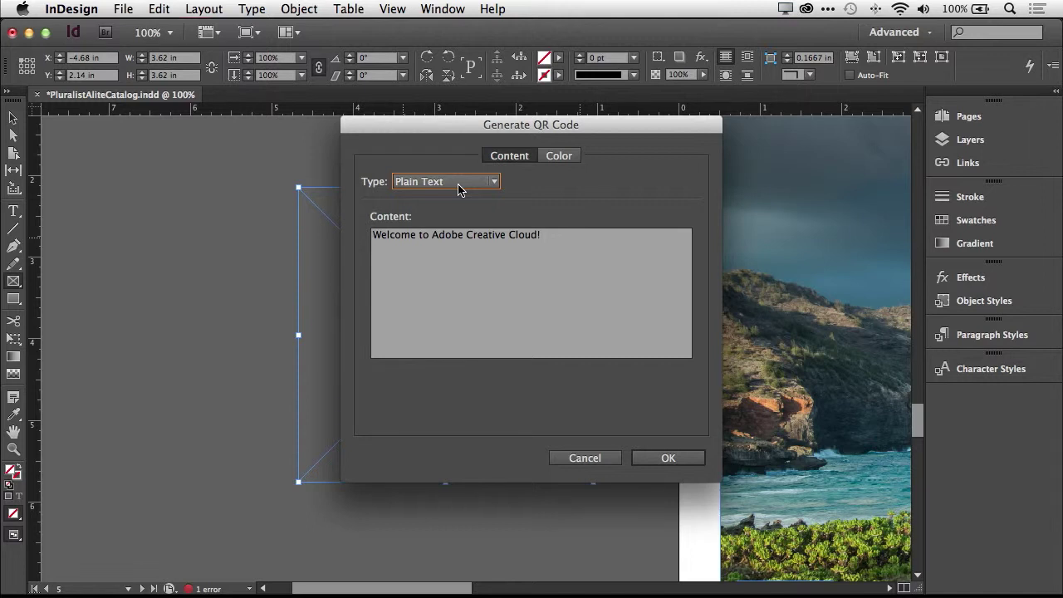
left_click(458, 183)
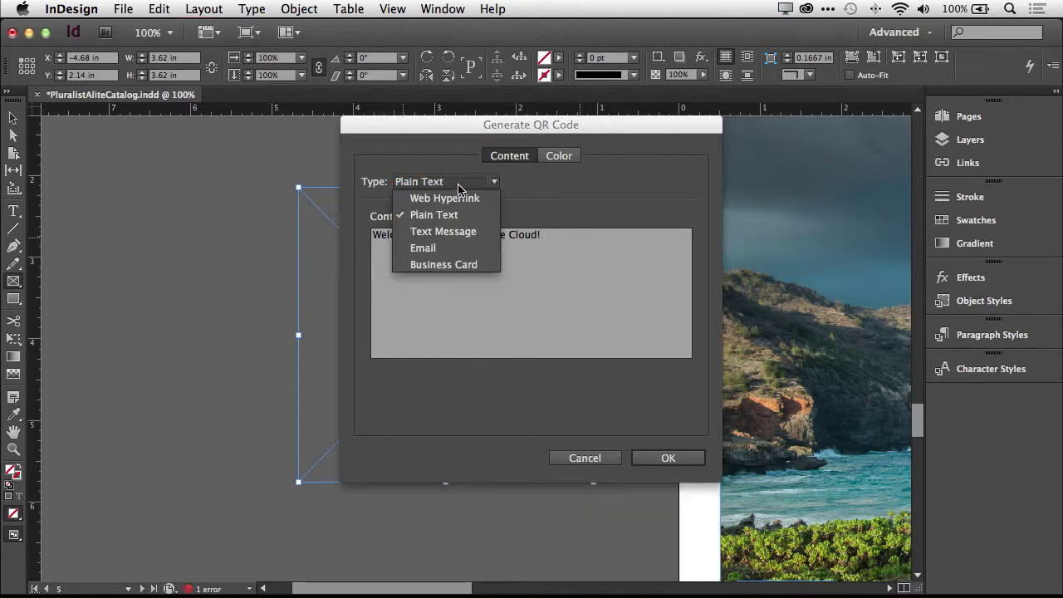
left_click(463, 232)
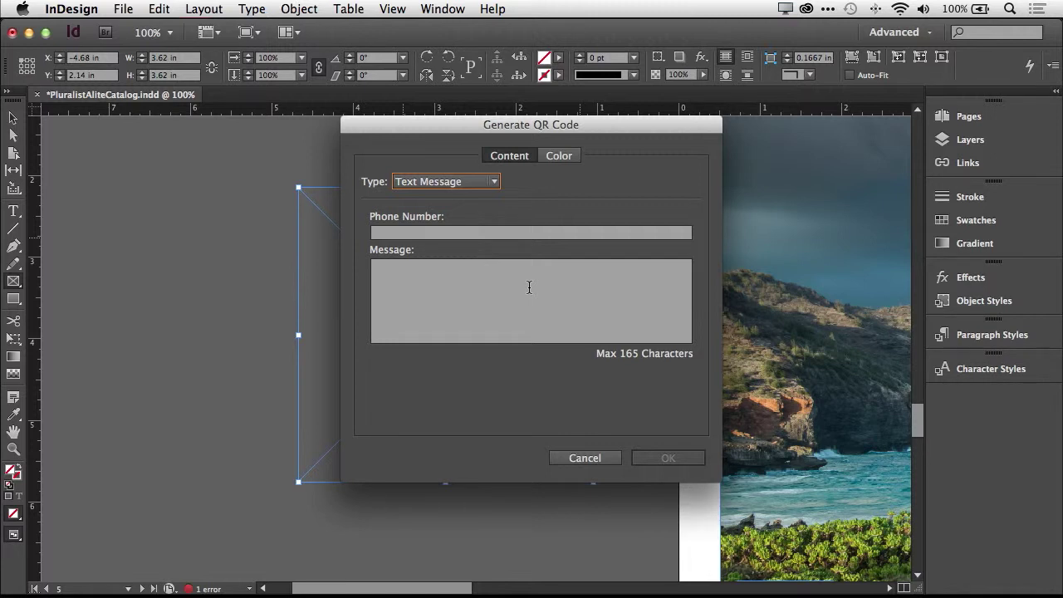
left_click(464, 184)
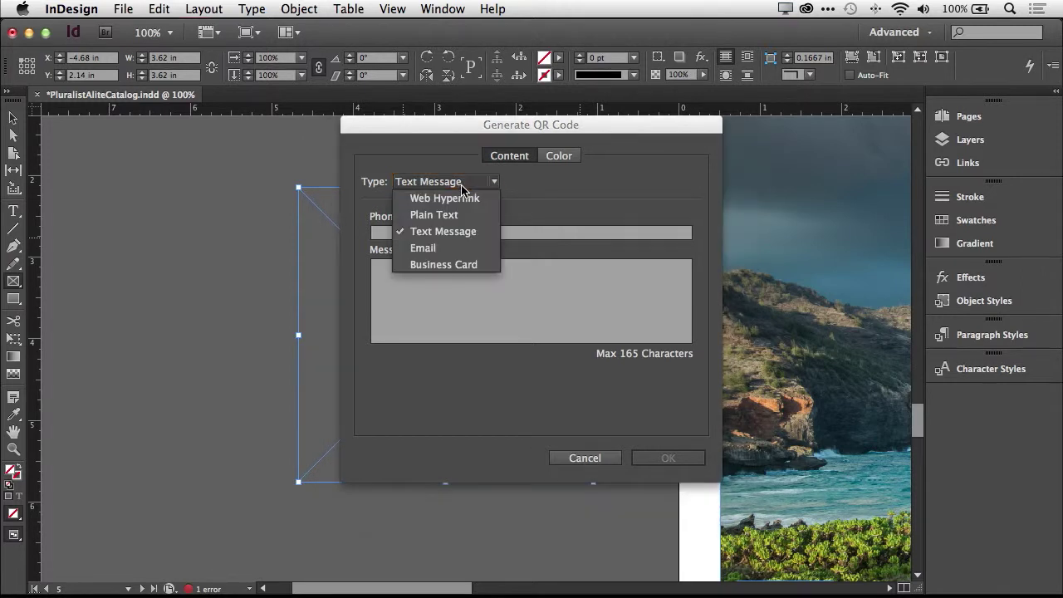
Step: Preview the Email QR type's fields, then switch the type to Business Card
left_click(423, 247)
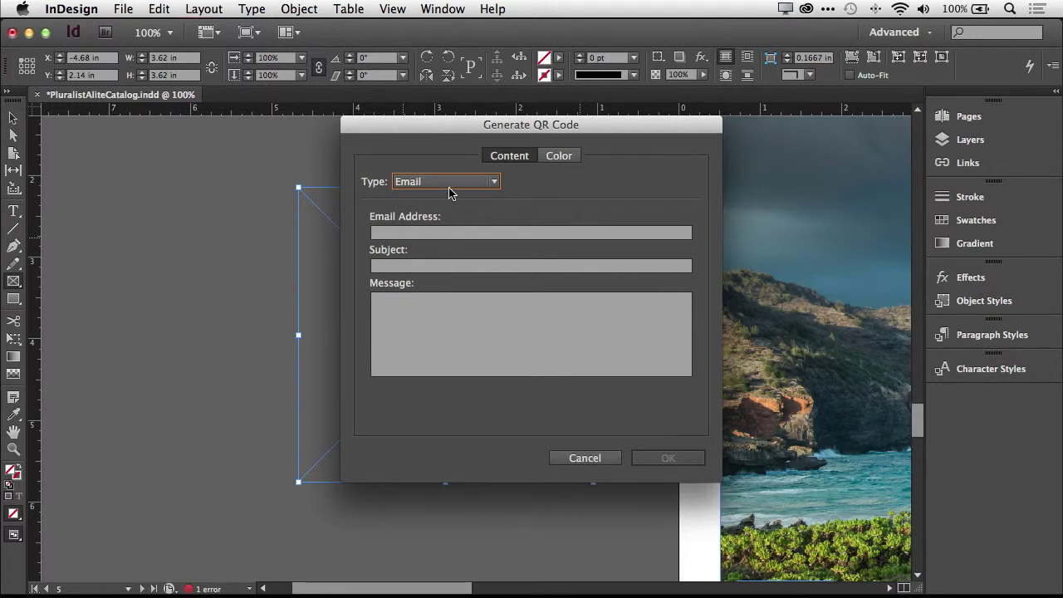
left_click(448, 184)
left_click(453, 264)
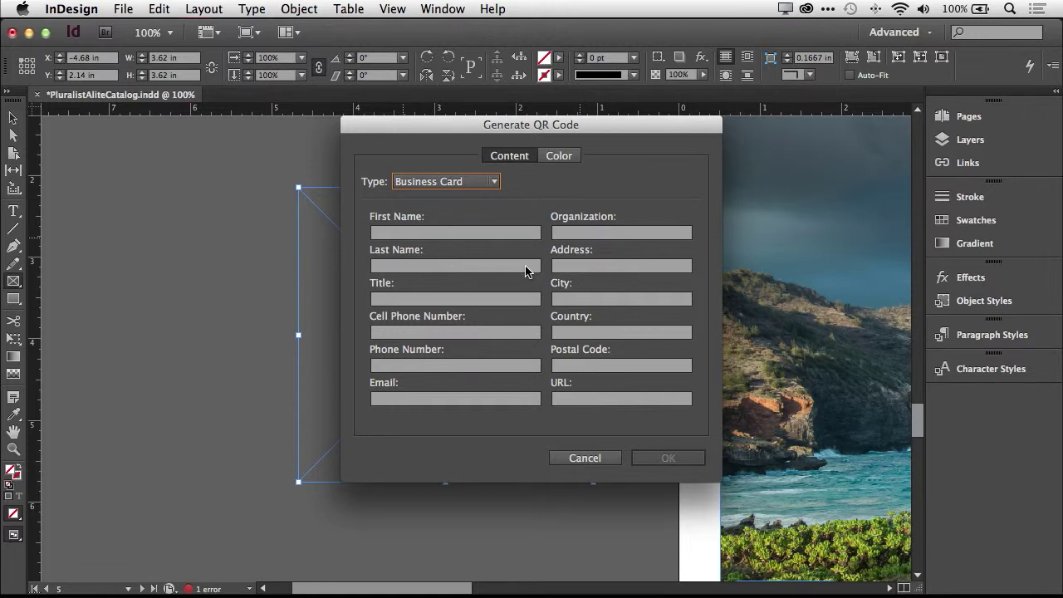
left_click(449, 183)
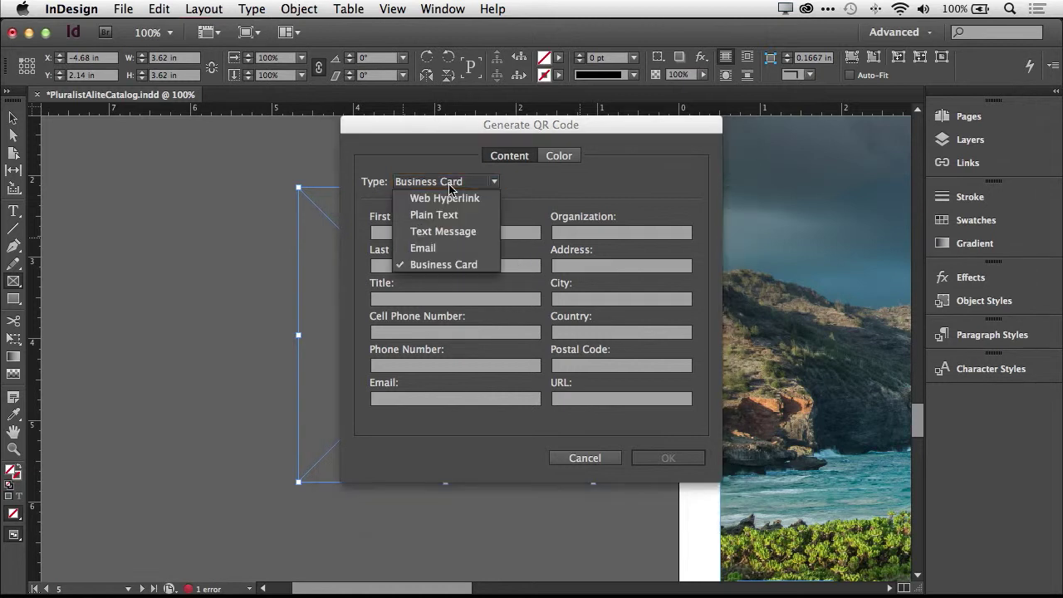
left_click(448, 199)
left_click(476, 247)
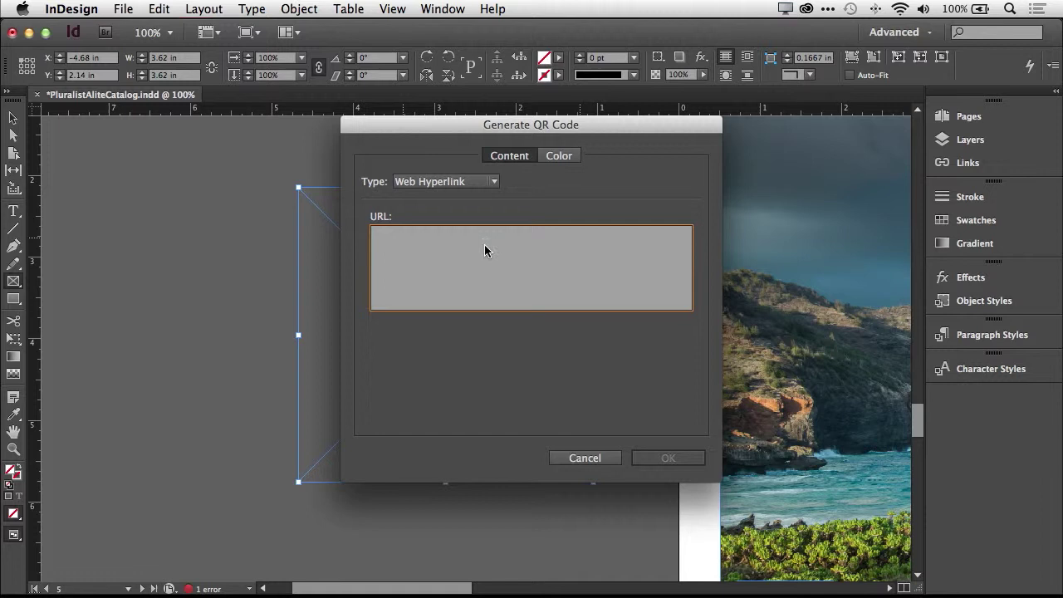
type("www.PluralistOutdoorDemo.com")
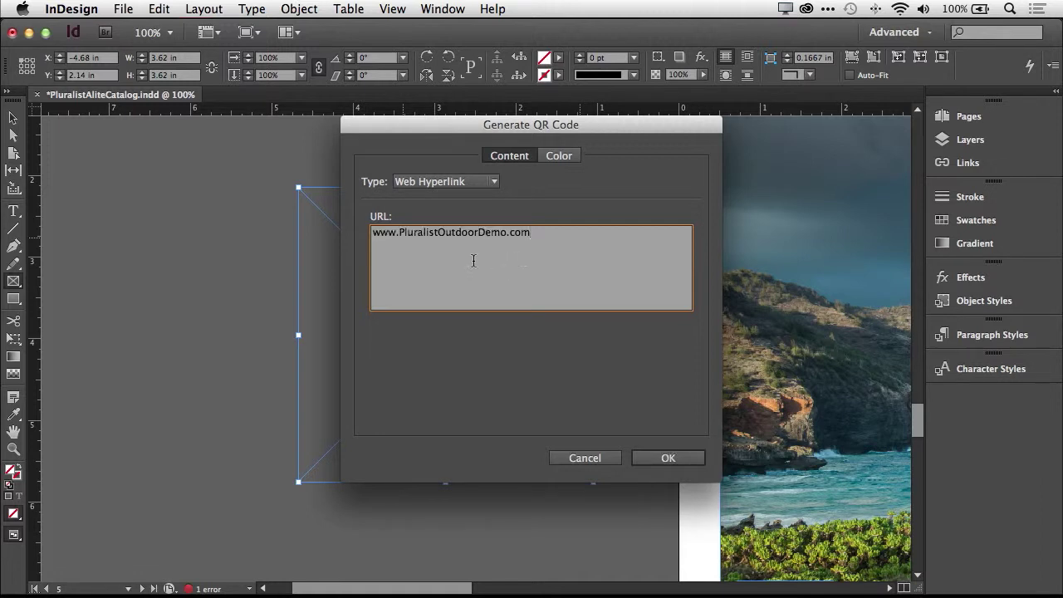
left_click(676, 459)
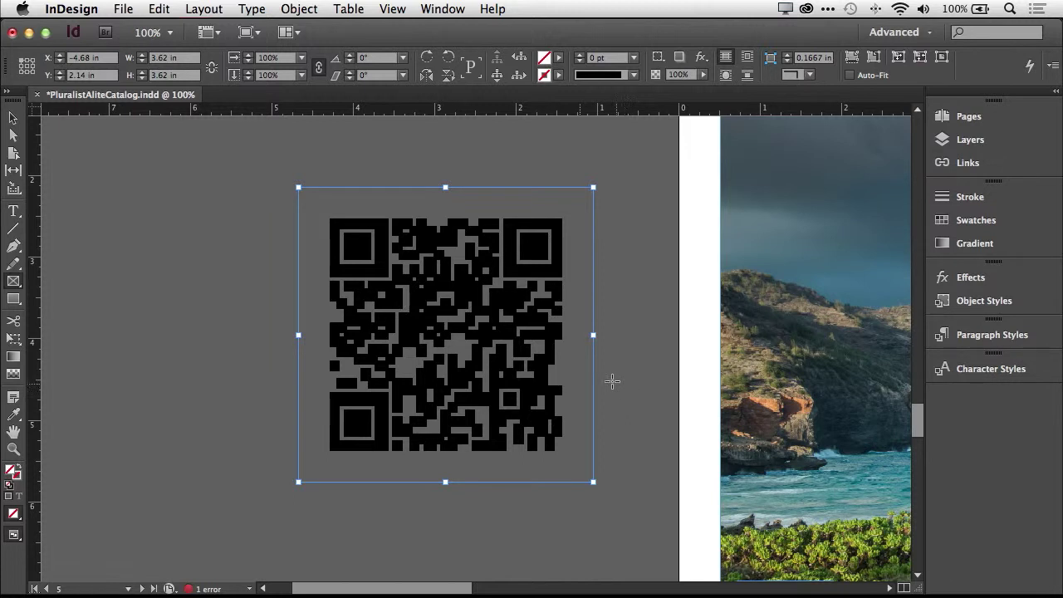
left_click(159, 8)
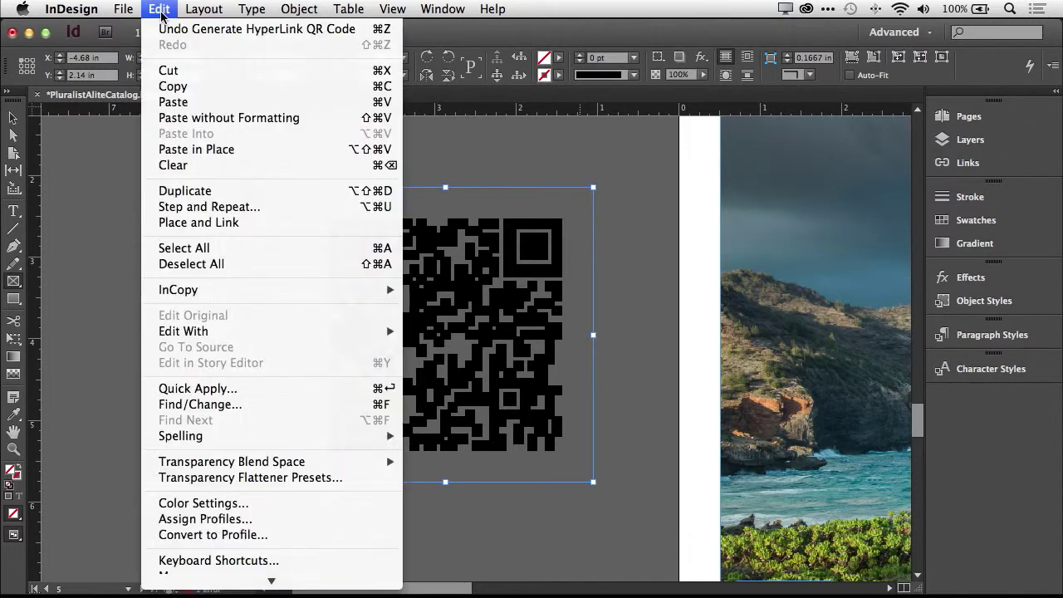
left_click(209, 85)
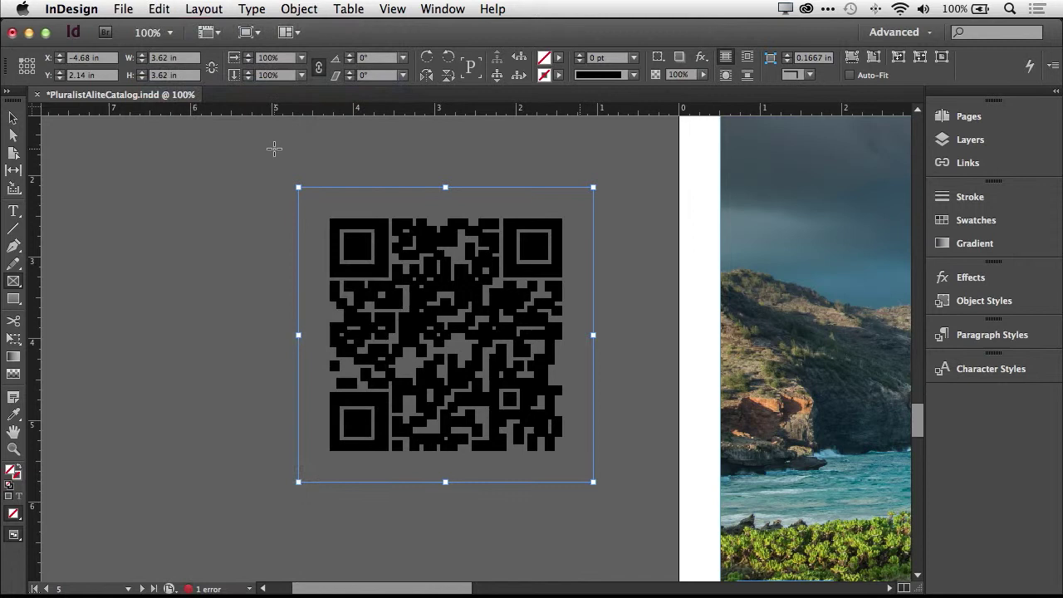
Step: Paste the QR code into Illustrator's Untitled-1 and zoom in to inspect its vector anchor points
key("super+Tab")
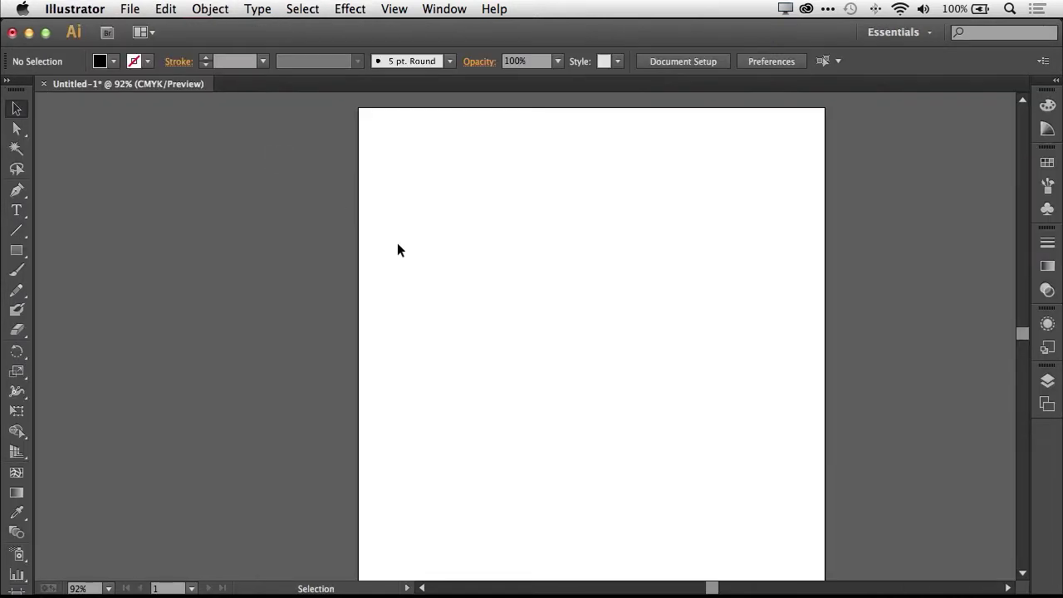
key("super+v")
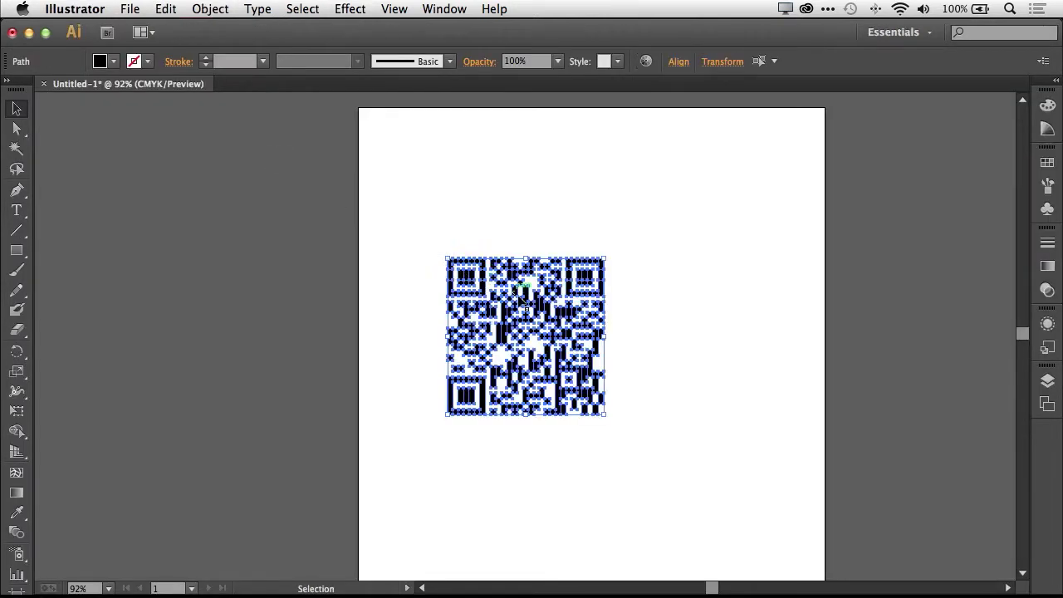
key("super+equal")
key("super+equal")
key("super+equal")
key("super+equal")
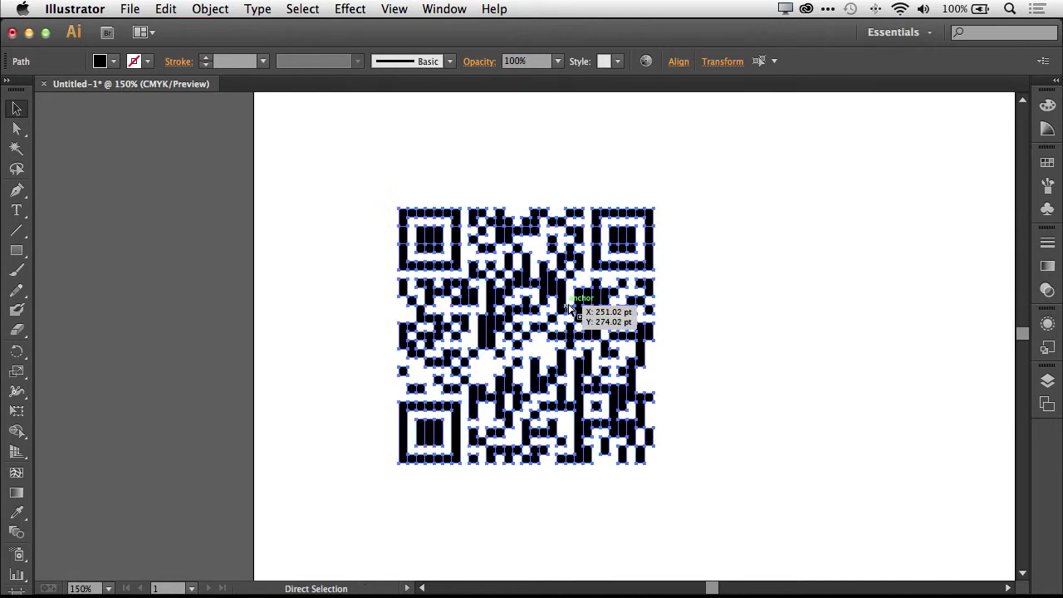
key("super+equal")
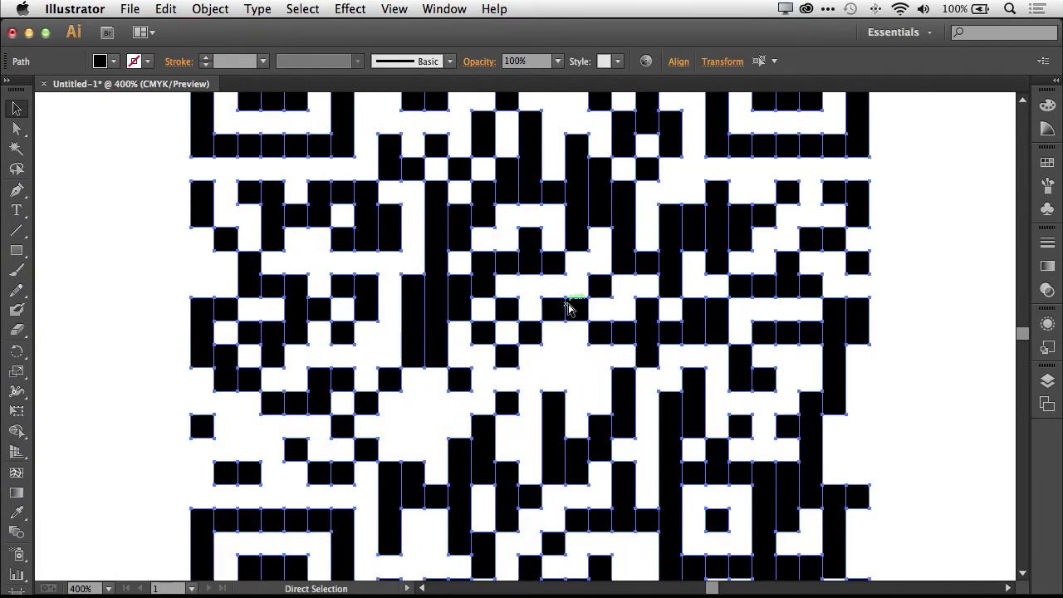
key("super+minus")
key("super+minus")
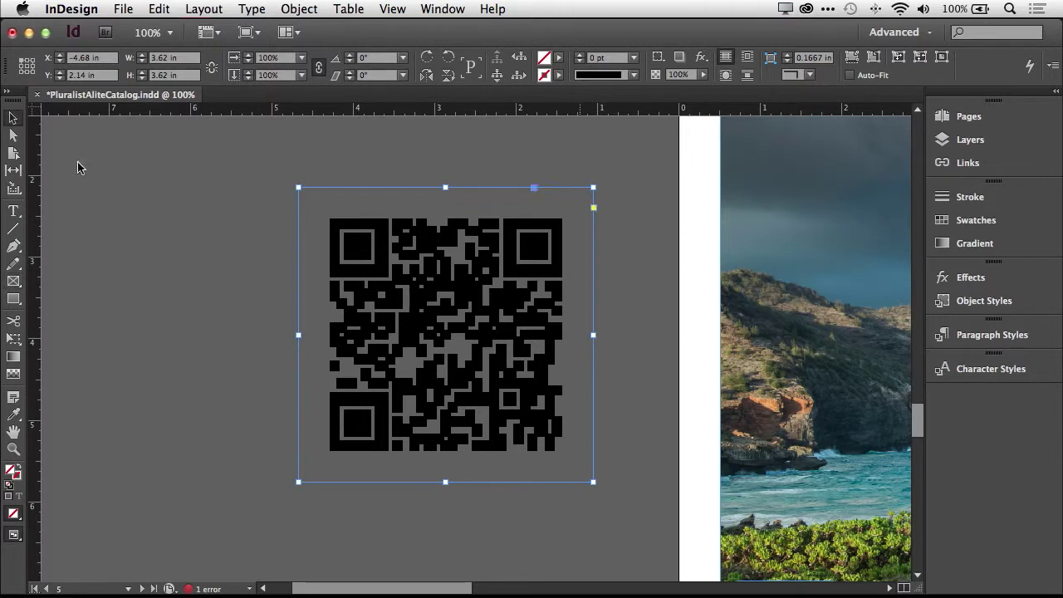
Step: Delete the black QR code, then select and zoom in on the green 'Scan this code' frame
key("Delete")
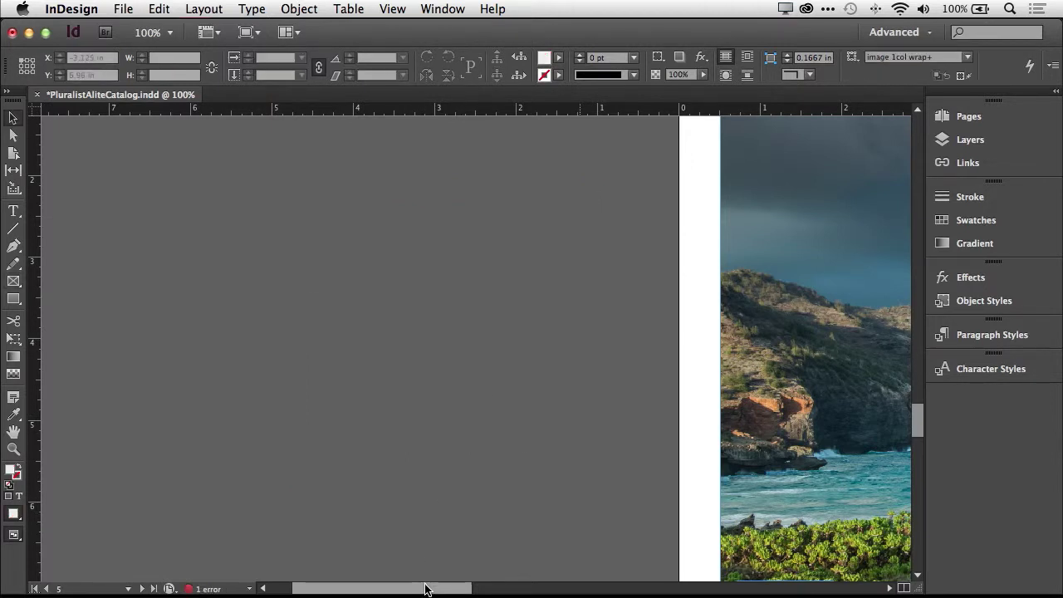
left_click_drag(428, 589, 543, 586)
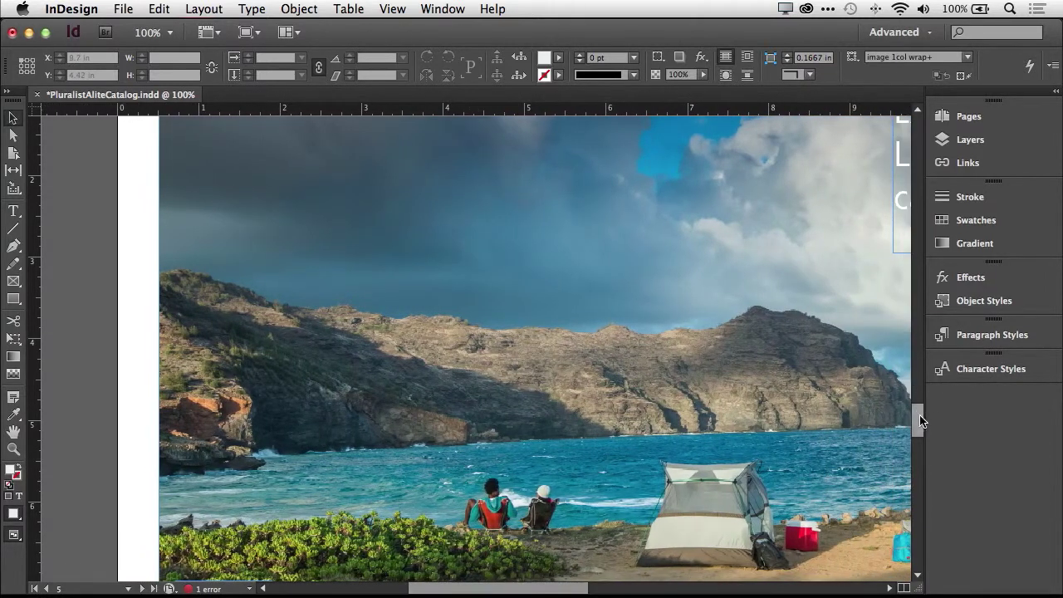
left_click_drag(919, 418, 919, 444)
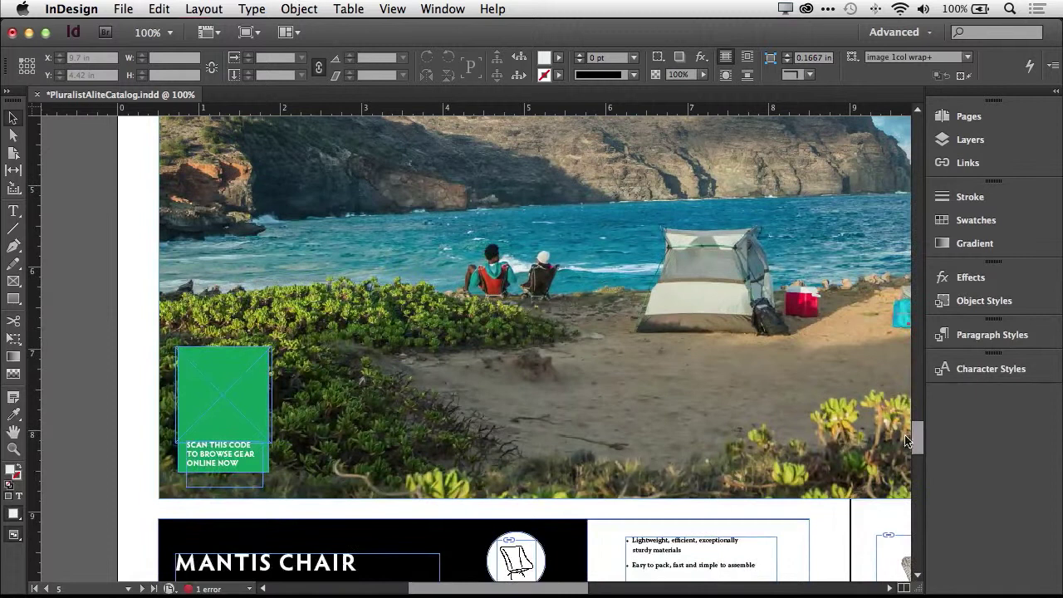
left_click(241, 392)
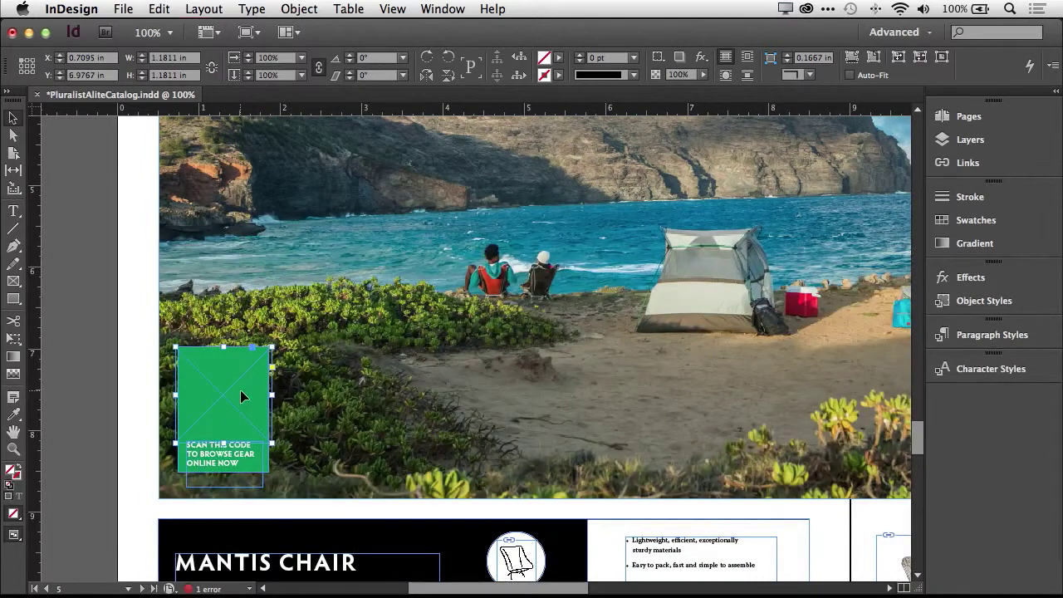
key("super+equal")
key("super+equal")
key("super+equal")
key("super+equal")
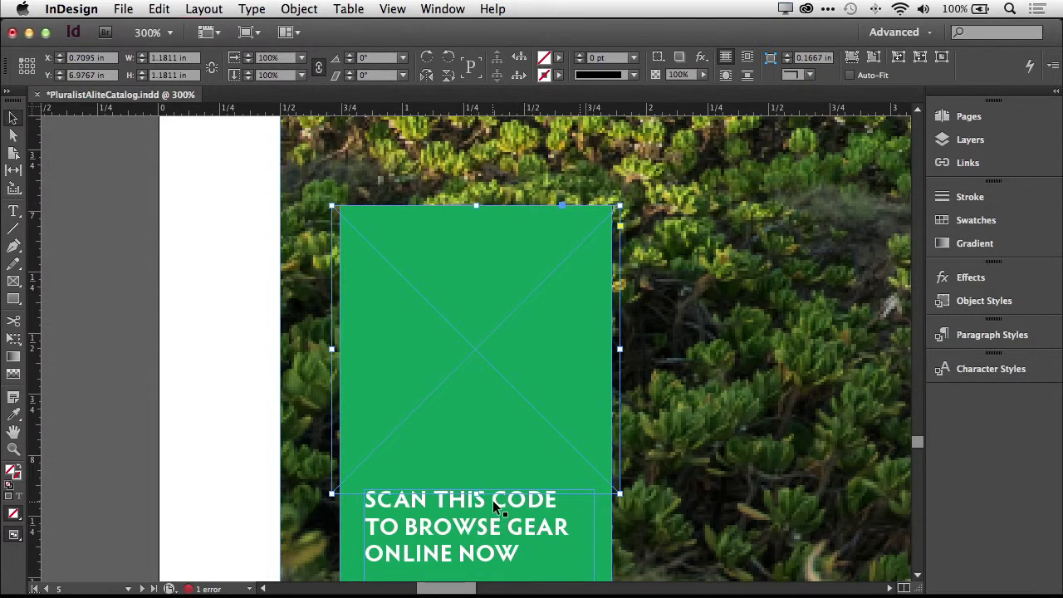
right_click(449, 324)
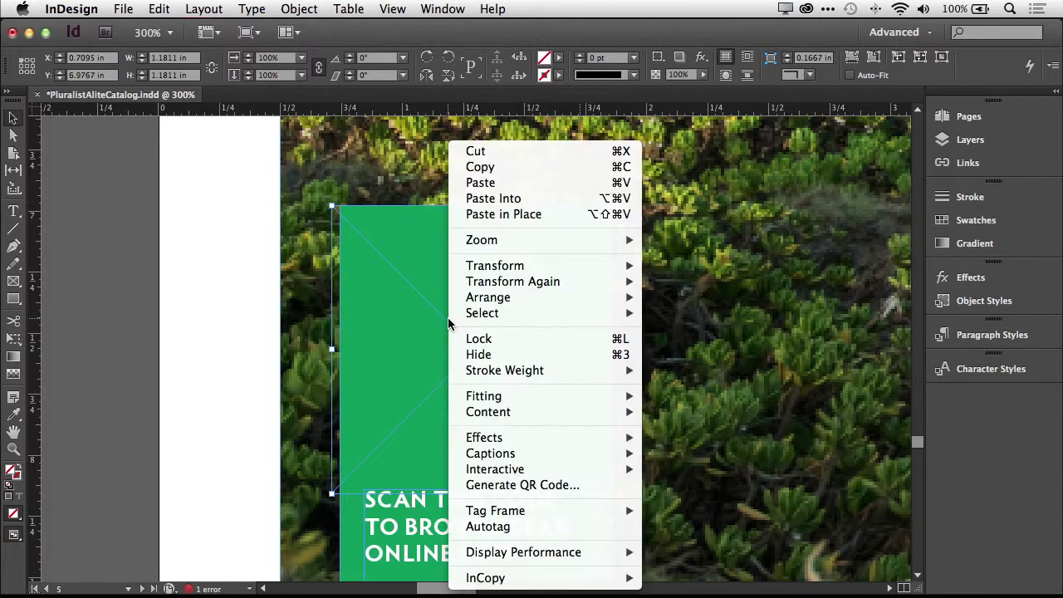
left_click(493, 486)
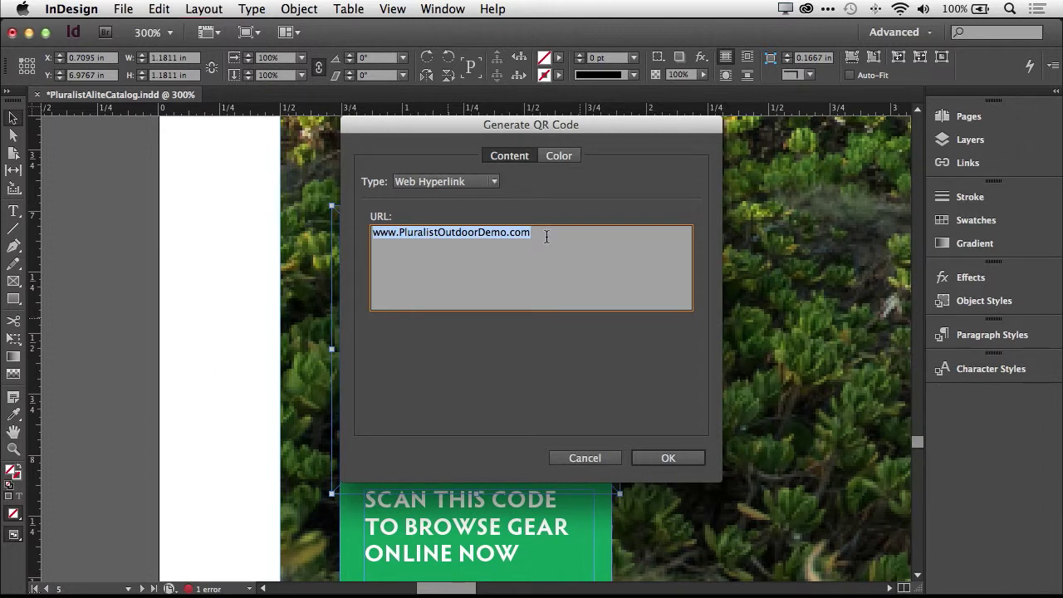
left_click(559, 156)
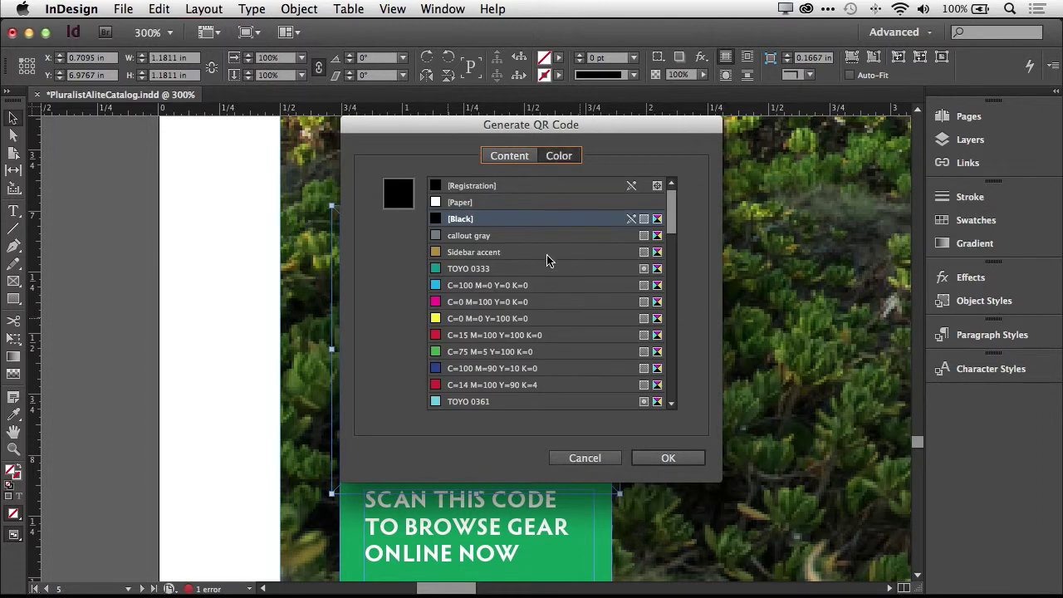
left_click(462, 206)
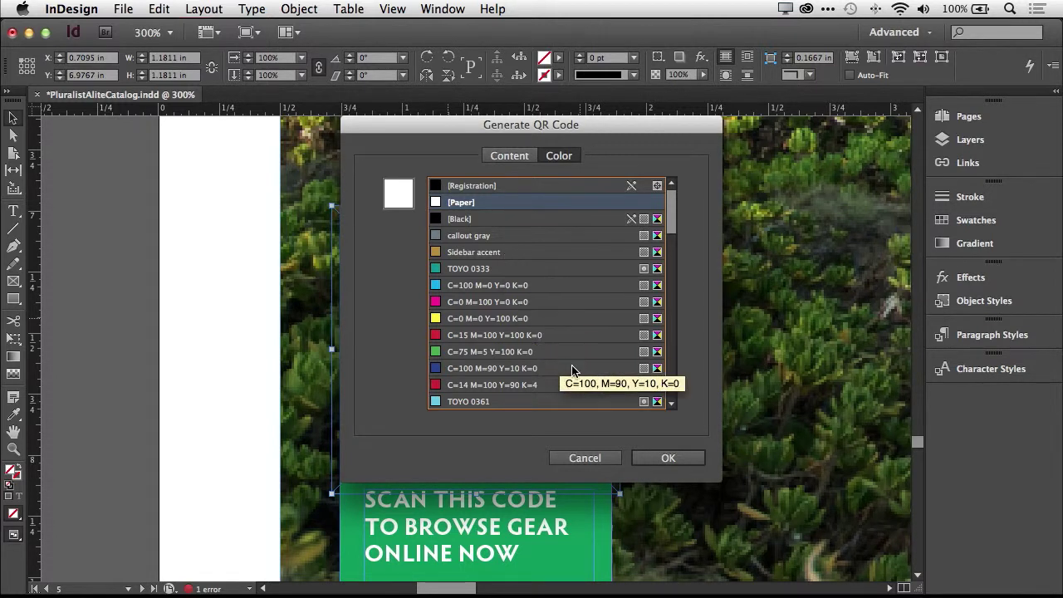
left_click(652, 459)
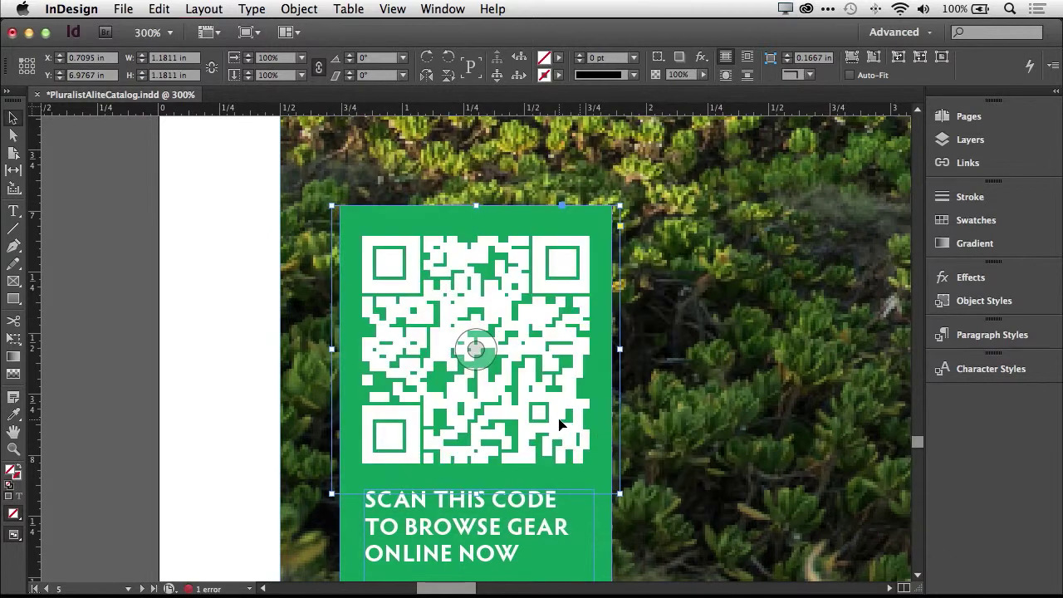
mouse_move(562, 431)
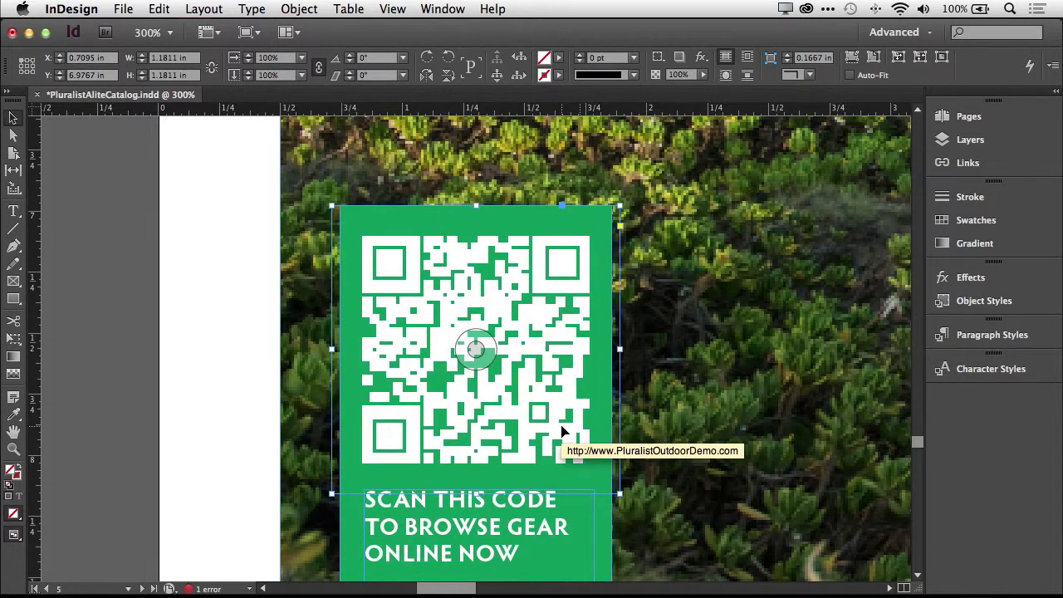
key("super+minus")
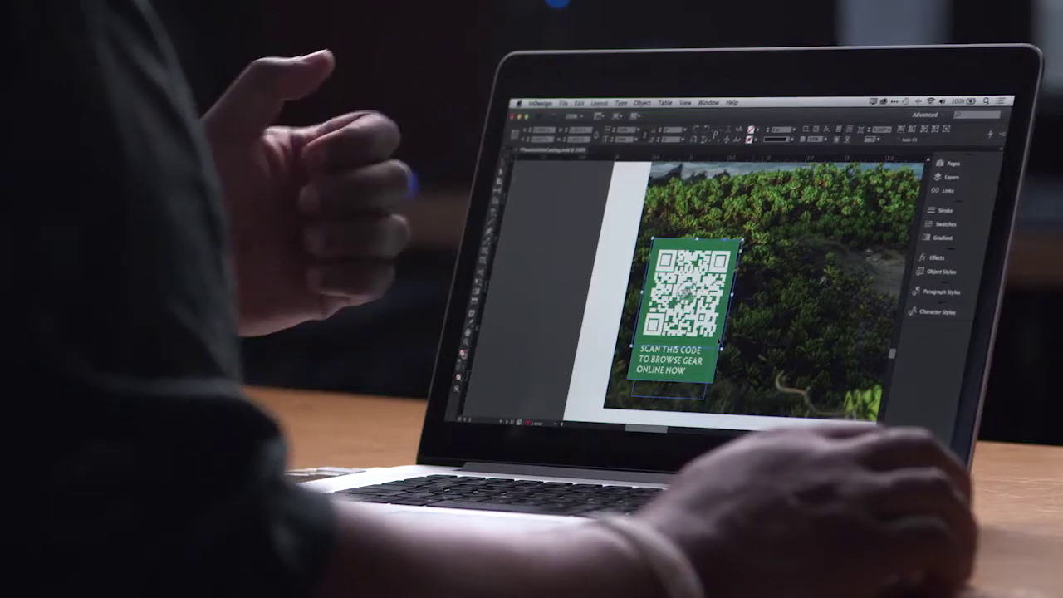
mouse_move(710, 349)
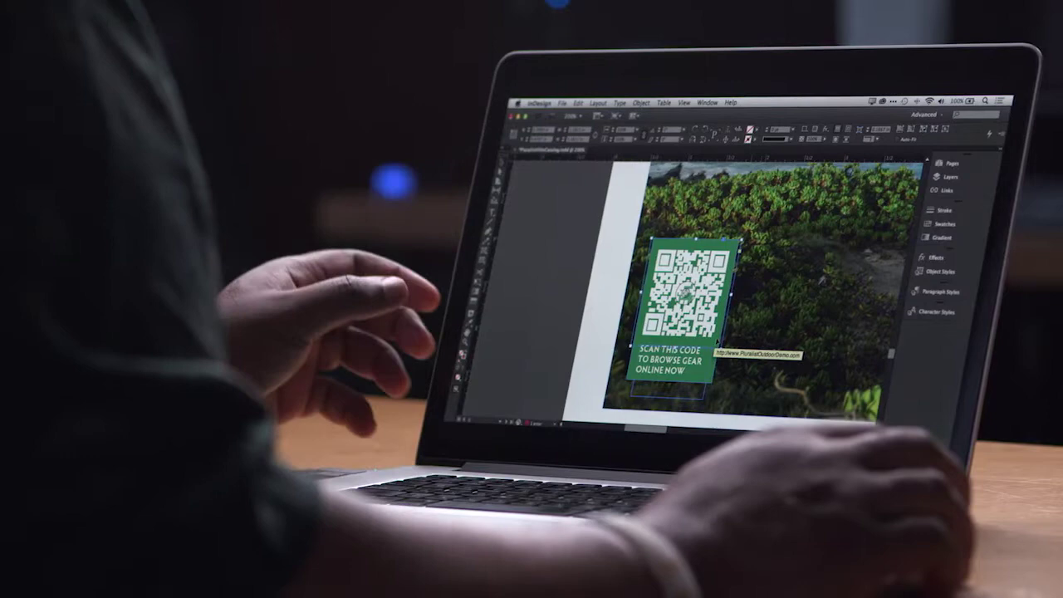